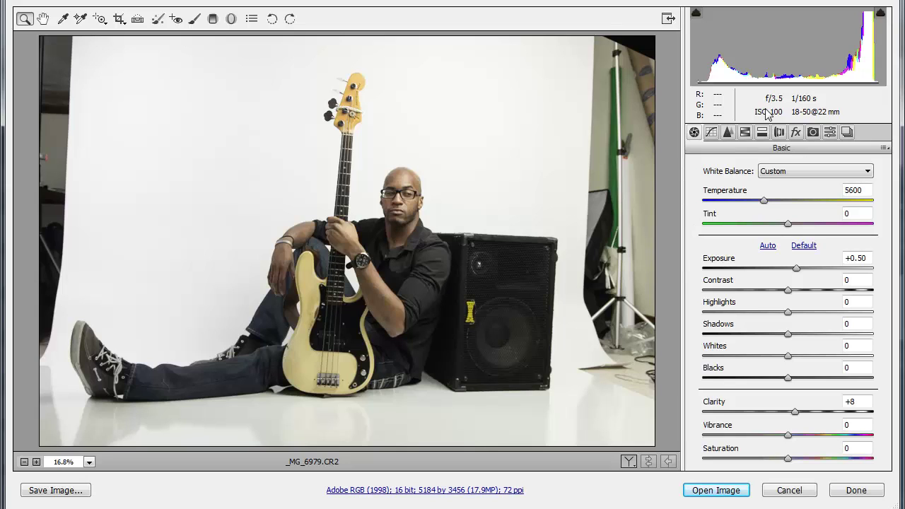
Review the Lens Corrections and Basic settings in Camera Raw, then accept them to open _MG_6979.psd
{"action": "left_click", "coordinate": [780, 132]}
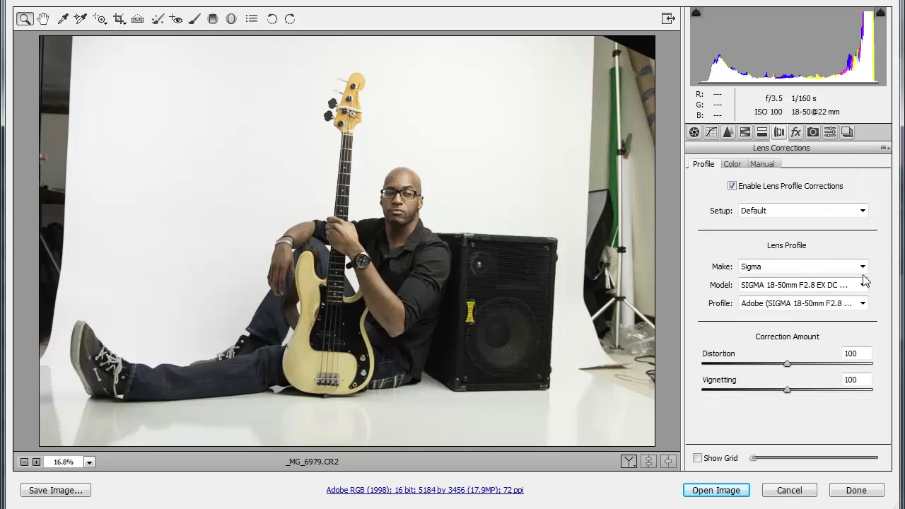
{"action": "left_click", "coordinate": [693, 133]}
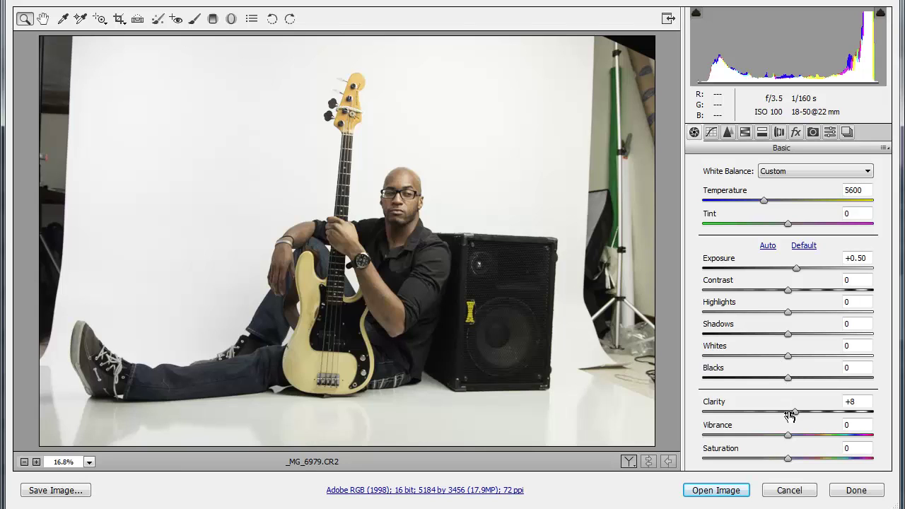
{"action": "left_click", "coordinate": [856, 490]}
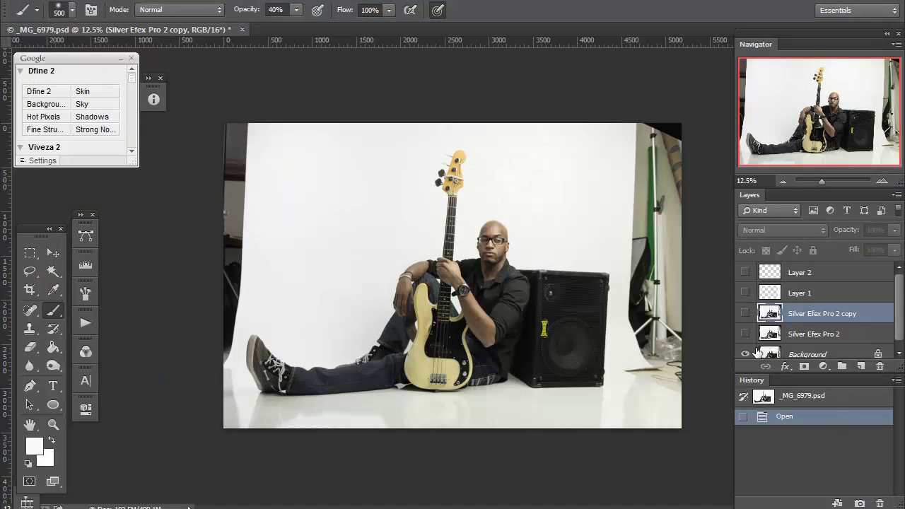
Hide the upper layers and show the Silver Efex Pro 2 layer over the colour Background
{"action": "left_click_drag", "start_coordinate": [745, 293], "coordinate": [745, 334]}
{"action": "left_click", "coordinate": [855, 337]}
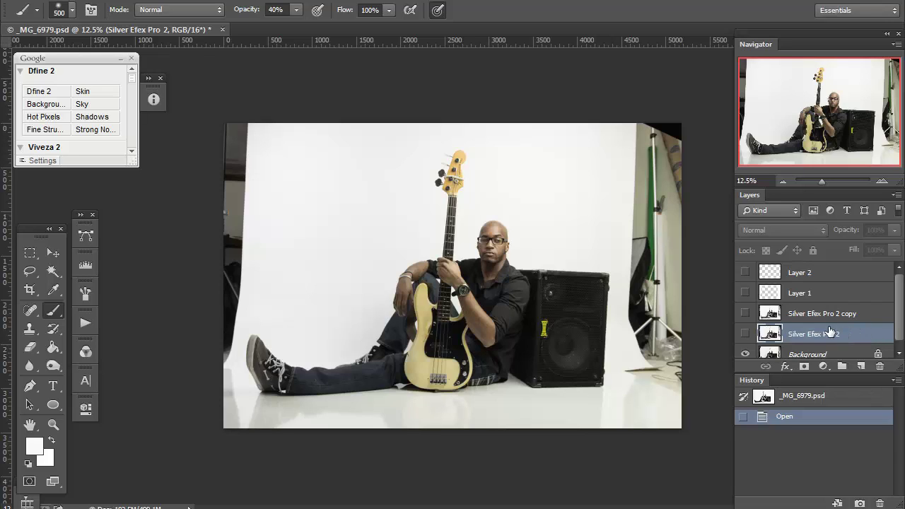
{"action": "left_click", "coordinate": [746, 333]}
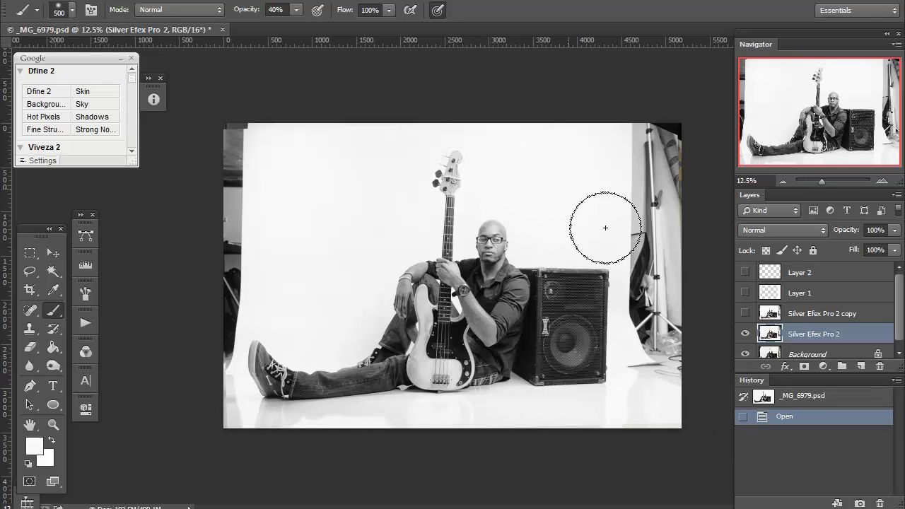
{"action": "left_click_drag", "start_coordinate": [628, 358], "coordinate": [655, 388]}
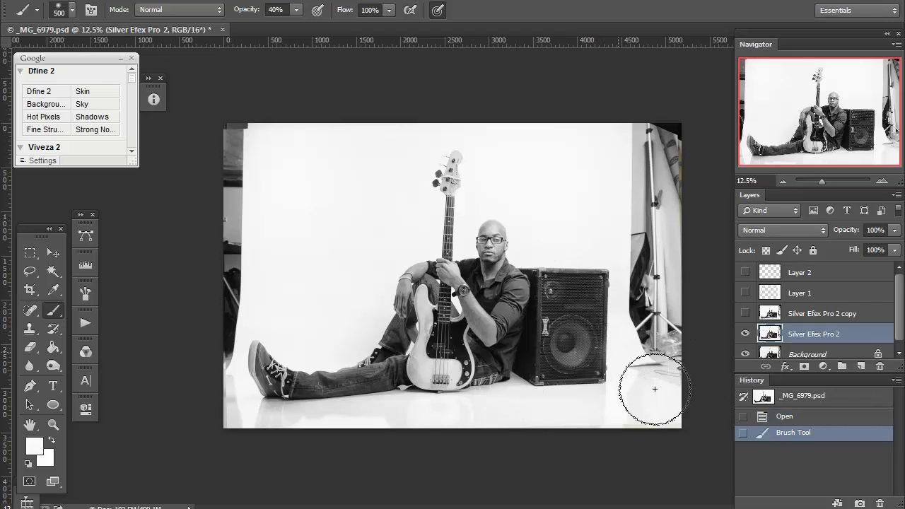
{"action": "left_click", "coordinate": [870, 417]}
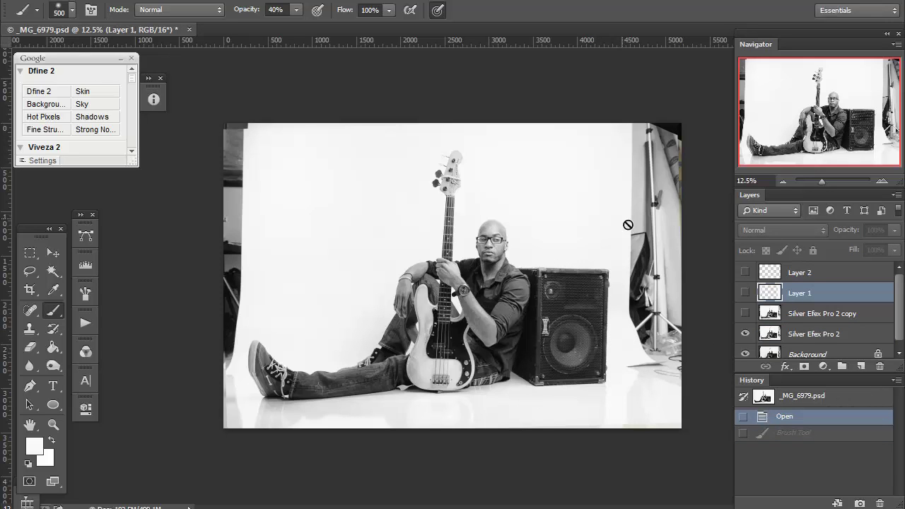
{"action": "left_click", "coordinate": [859, 342]}
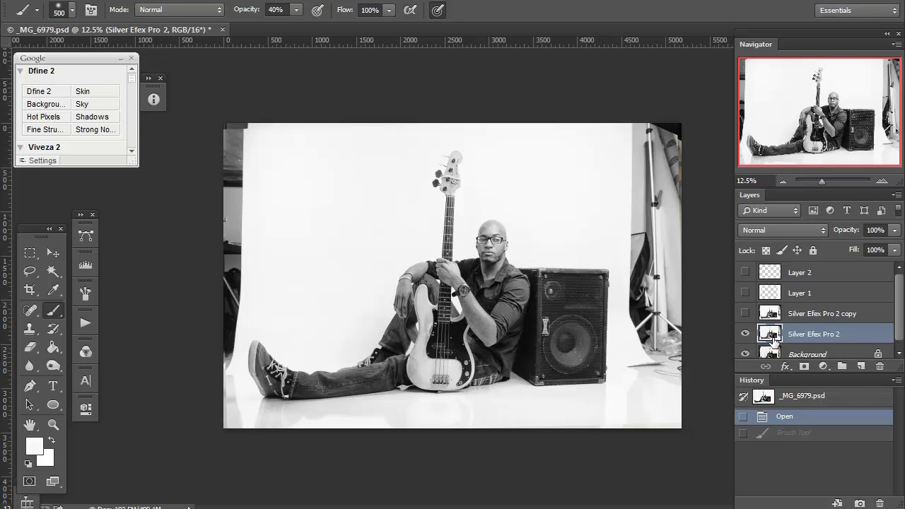
{"action": "left_click", "coordinate": [745, 334]}
{"action": "left_click", "coordinate": [745, 334]}
{"action": "left_click", "coordinate": [745, 333]}
{"action": "left_click", "coordinate": [745, 333]}
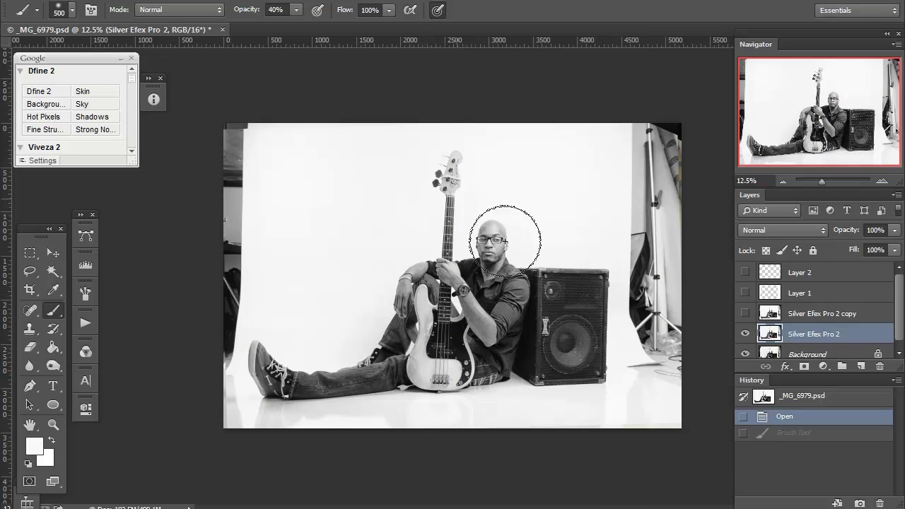
{"action": "left_click", "coordinate": [746, 333]}
{"action": "left_click", "coordinate": [745, 334]}
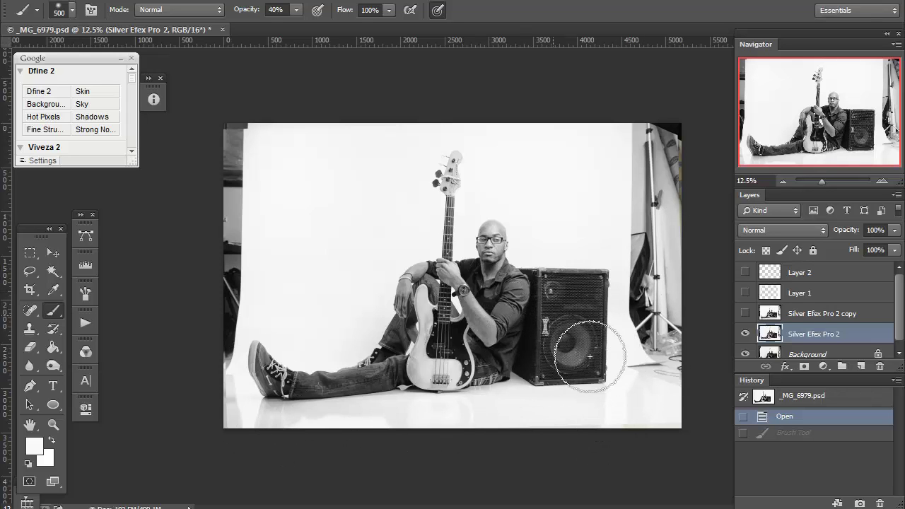
Launch Filter > Nik Collection > Silver Efex Pro 2 on the black-and-white layer
{"action": "key", "text": "alt+t"}
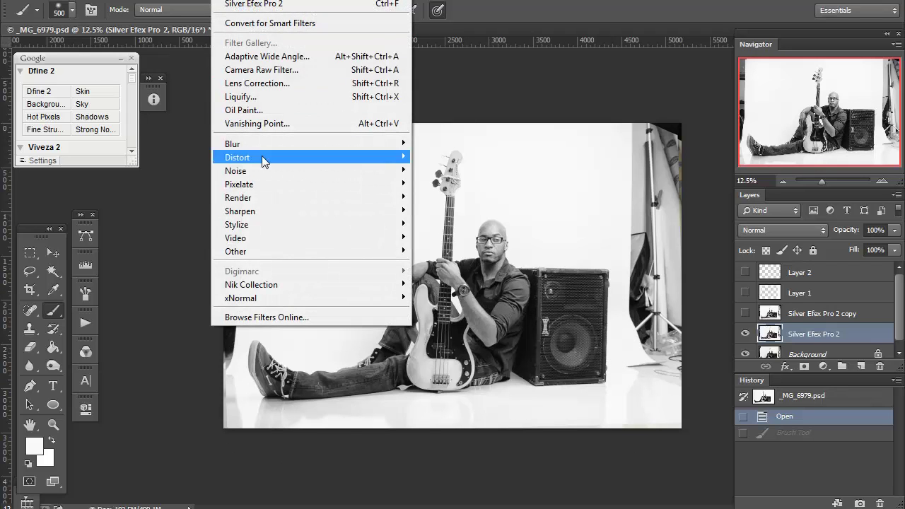
{"action": "mouse_move", "coordinate": [279, 286]}
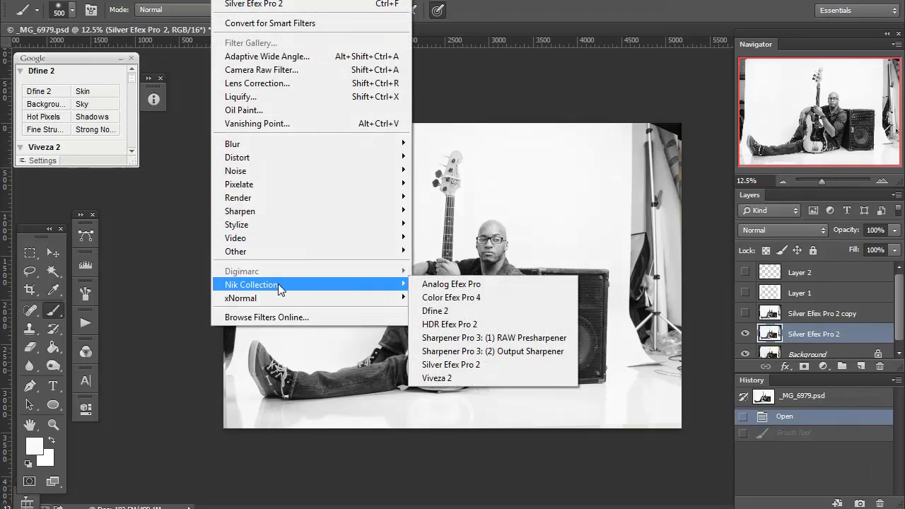
{"action": "left_click", "coordinate": [467, 364]}
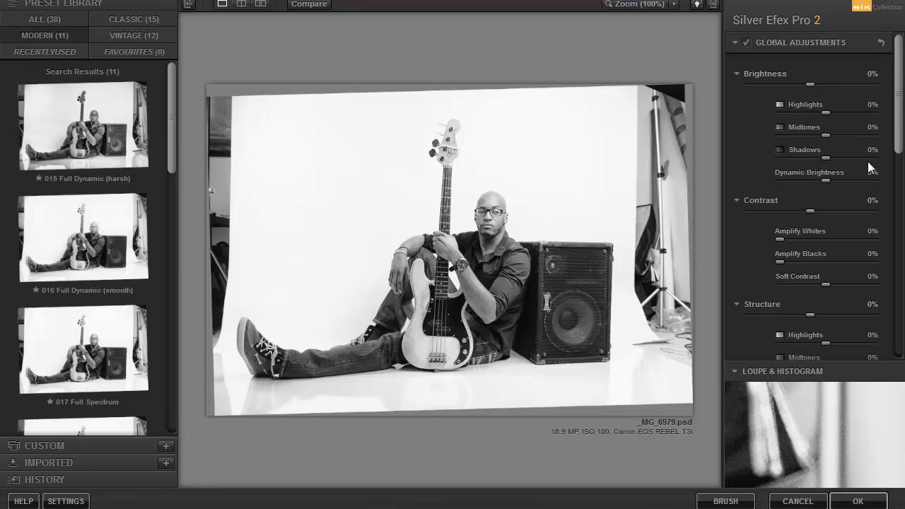
Browse the Global Adjustments, Colour Filter and Finishing panels, then cancel Silver Efex Pro 2 unchanged
{"action": "left_click_drag", "start_coordinate": [898, 106], "coordinate": [899, 146]}
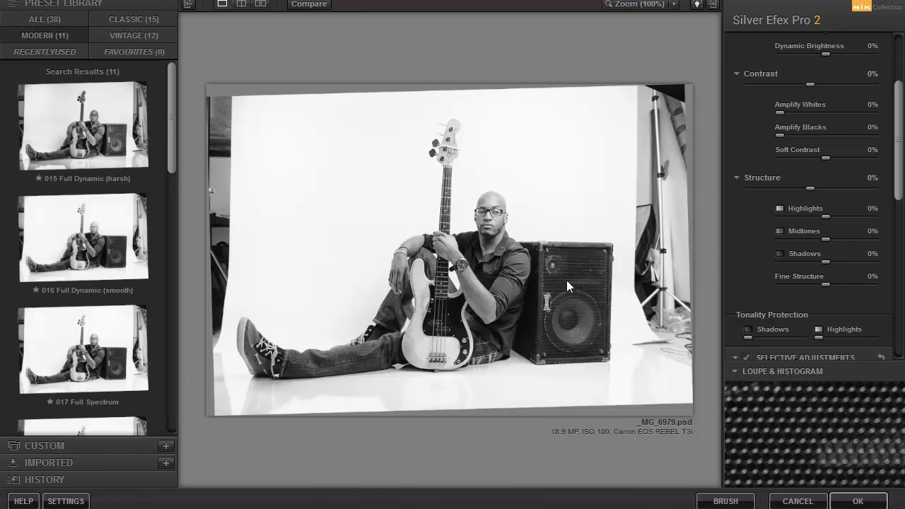
{"action": "scroll", "coordinate": [836, 241], "scroll_direction": "down", "scroll_amount": 4}
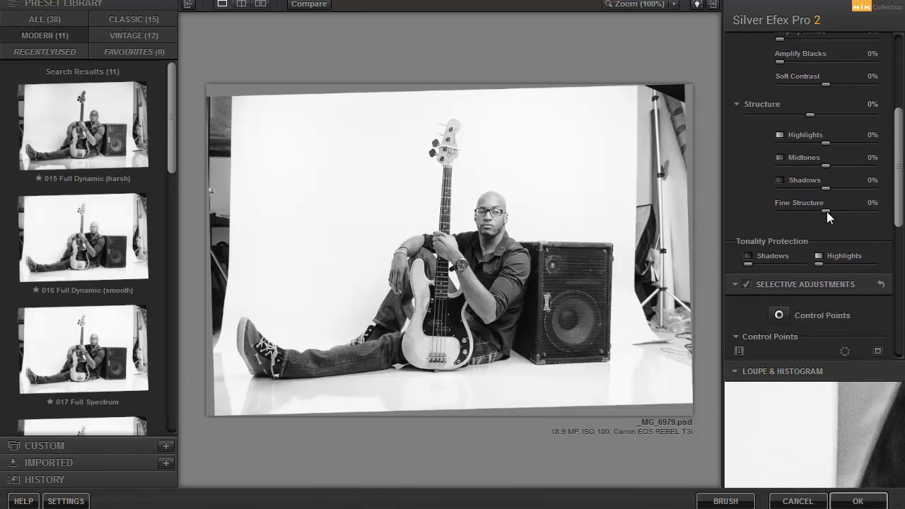
{"action": "scroll", "coordinate": [809, 285], "scroll_direction": "down", "scroll_amount": 9}
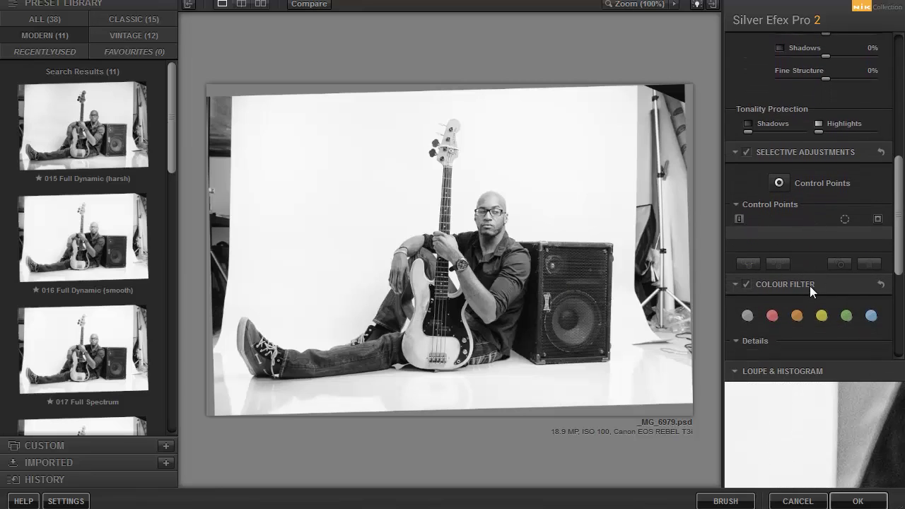
{"action": "scroll", "coordinate": [811, 301], "scroll_direction": "down", "scroll_amount": 1}
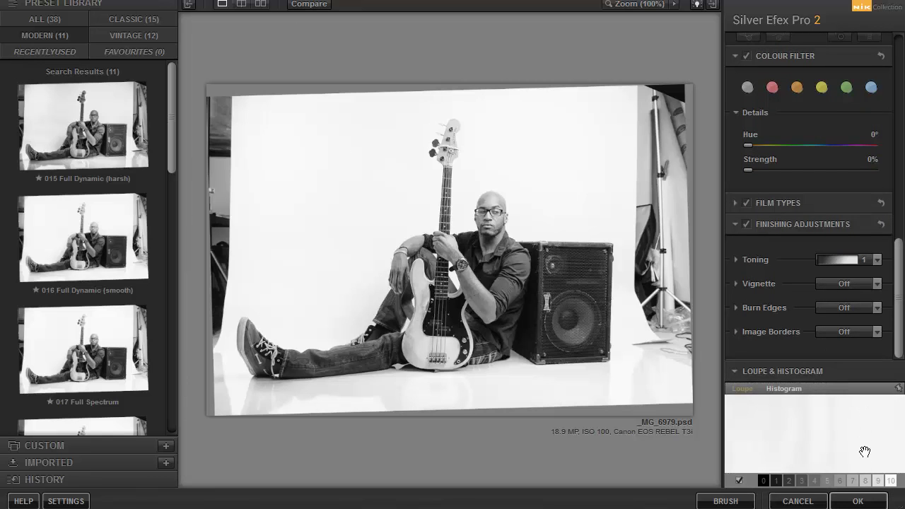
{"action": "left_click", "coordinate": [799, 500]}
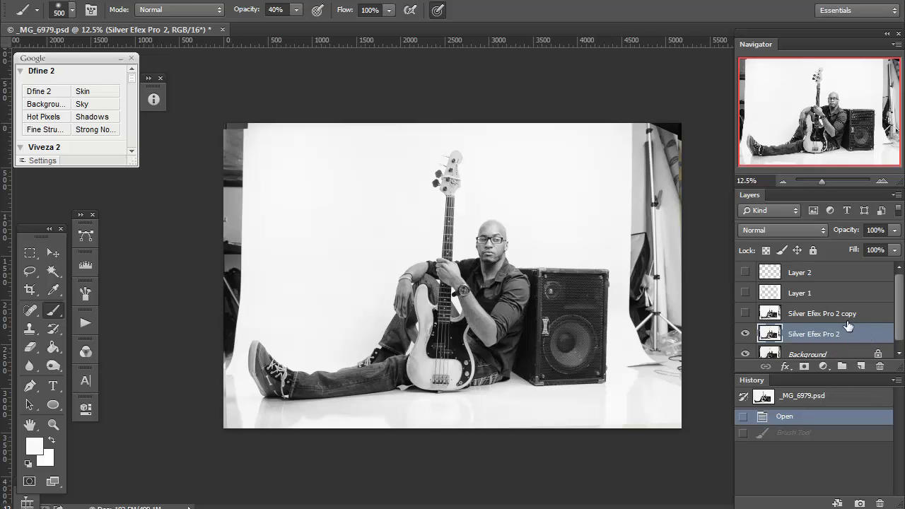
Select the Silver Efex Pro 2 copy layer and make it visible without adding an adjustment layer
{"action": "left_click", "coordinate": [823, 366]}
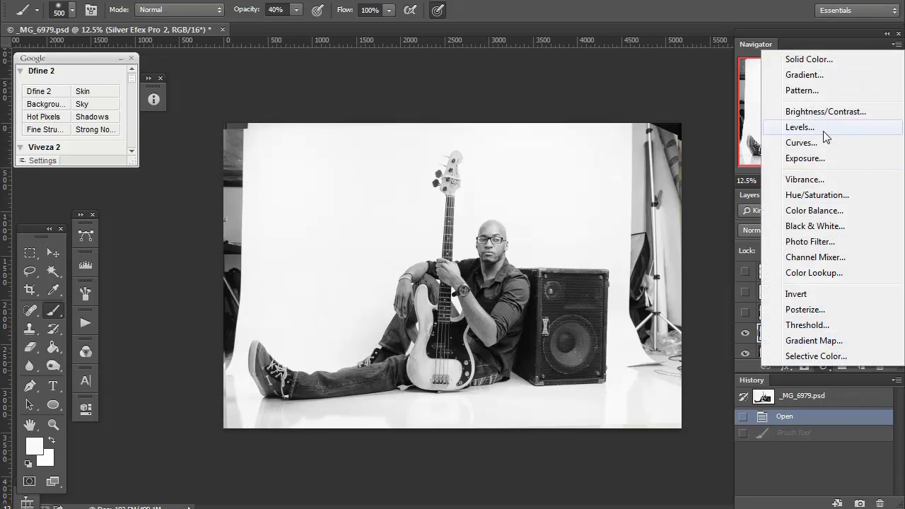
{"action": "left_click", "coordinate": [741, 366]}
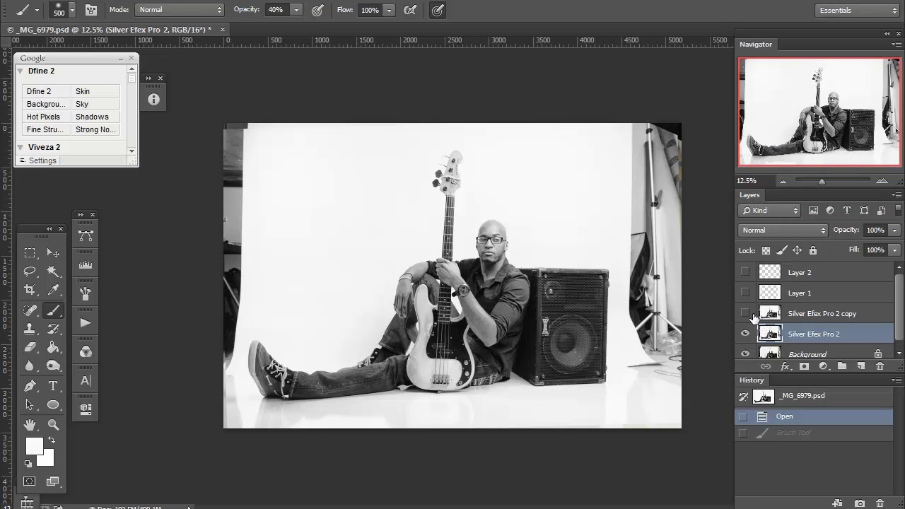
{"action": "left_click", "coordinate": [837, 319]}
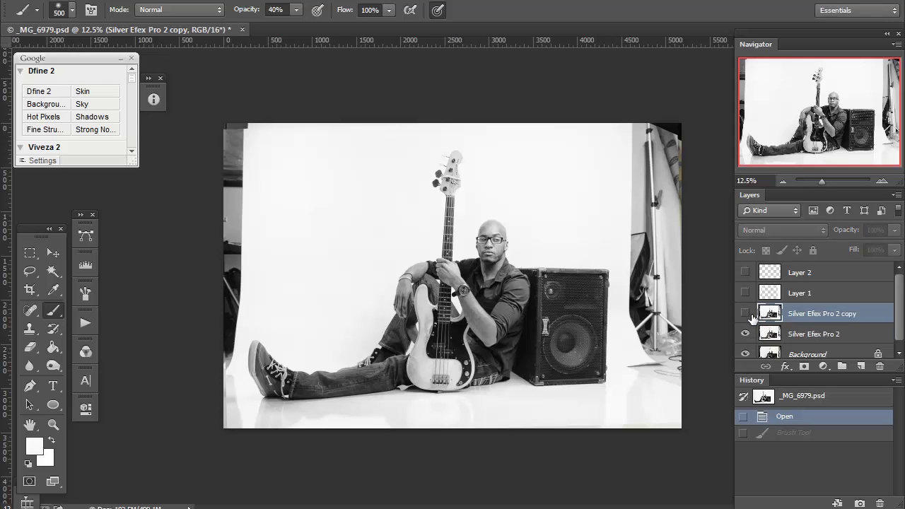
{"action": "left_click", "coordinate": [746, 313]}
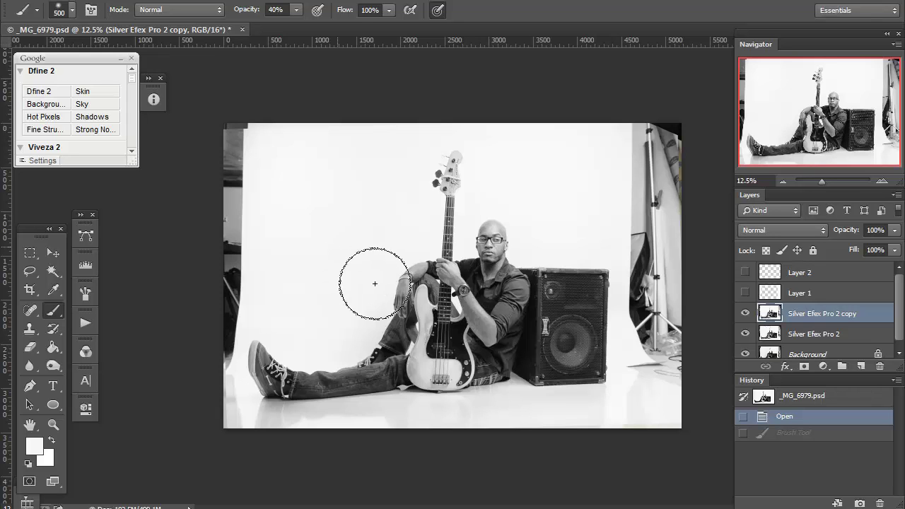
Confirm the foreground colour is F7F7F7 in the Color Picker, then select Layer 1
{"action": "left_click", "coordinate": [39, 447]}
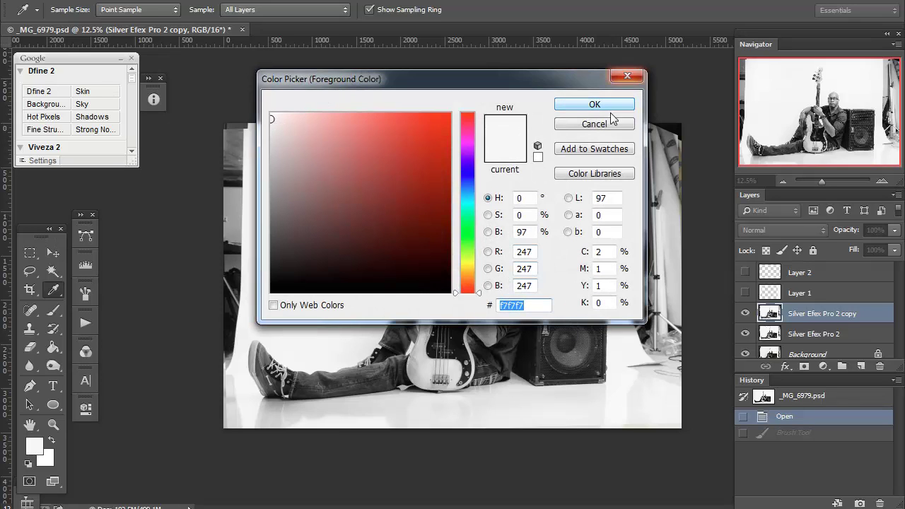
{"action": "left_click", "coordinate": [635, 77]}
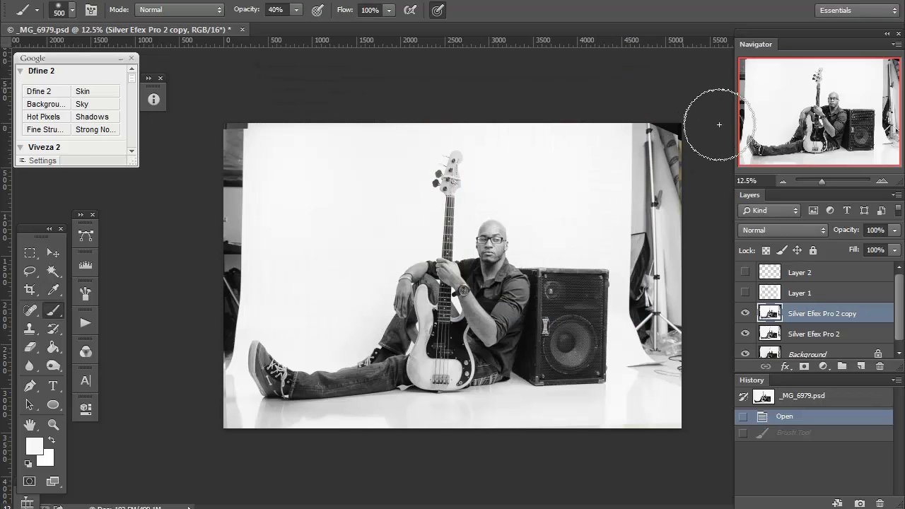
{"action": "left_click", "coordinate": [834, 296]}
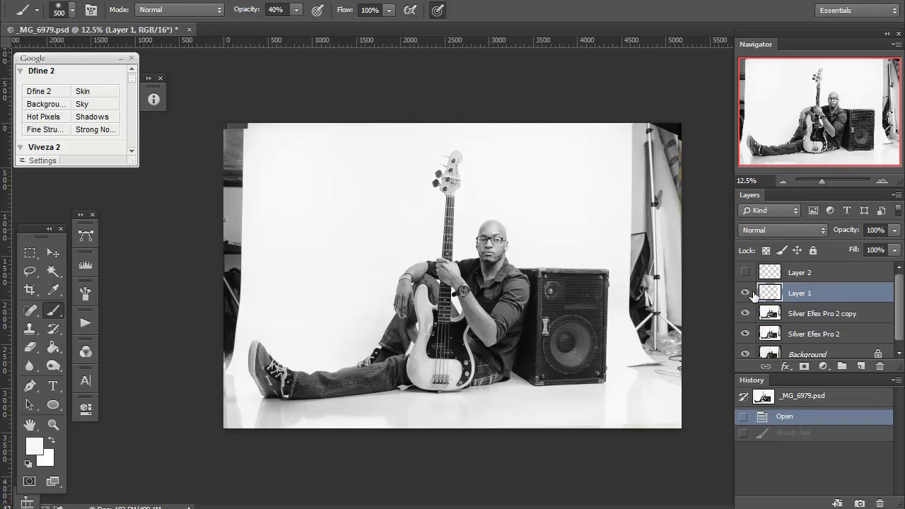
Make Layer 1's white paint visible over the backdrop, then select Layer 2
{"action": "left_click", "coordinate": [754, 295]}
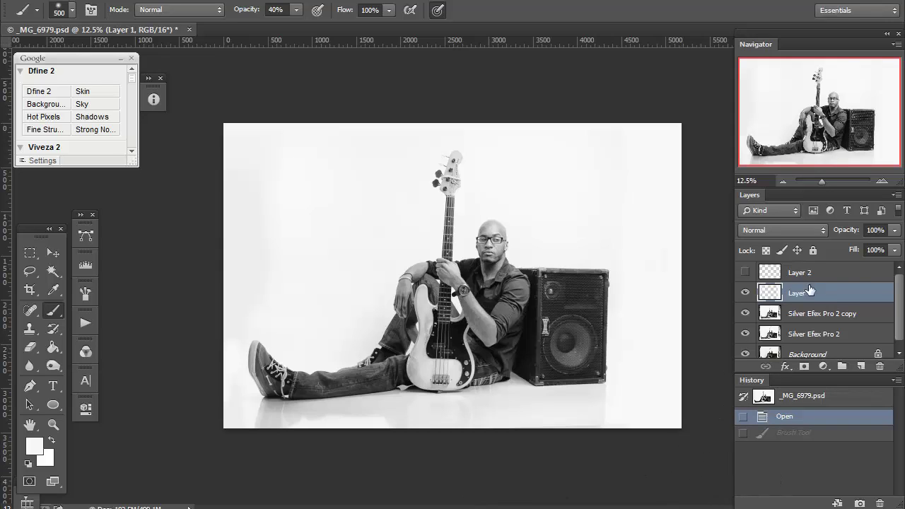
{"action": "left_click", "coordinate": [853, 274]}
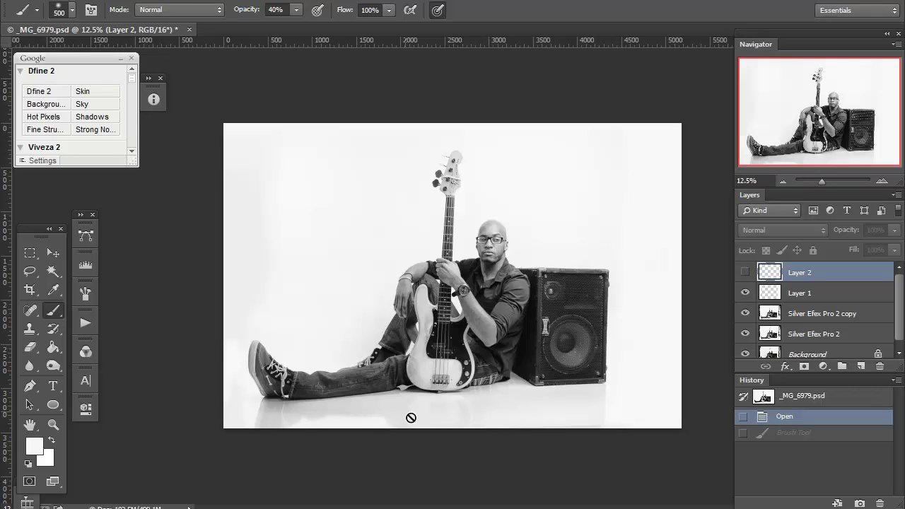
Turn on Layer 2 to brighten the floor and fade the reflection
{"action": "left_click", "coordinate": [746, 273]}
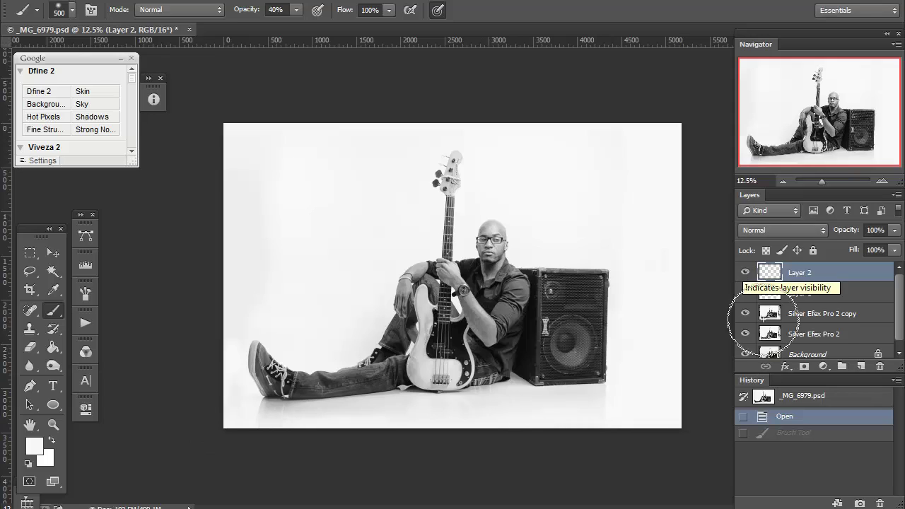